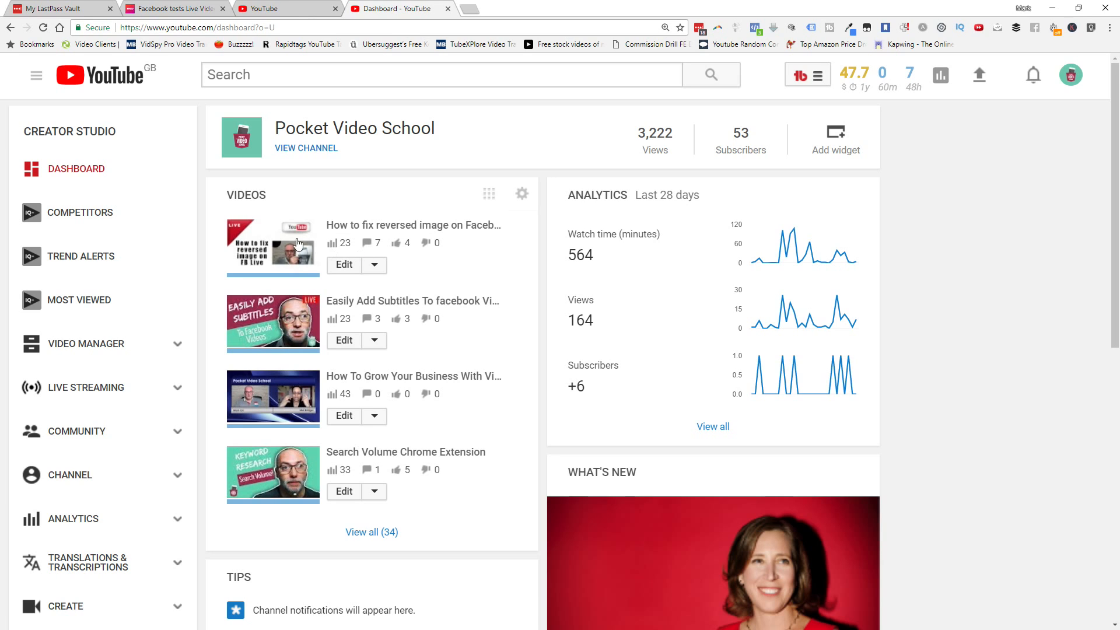
Step: Open the trim editor in the enhancements of "How to fix reversed image on Facebook live" and pause playback
{"action": "left_click", "coordinate": [345, 266]}
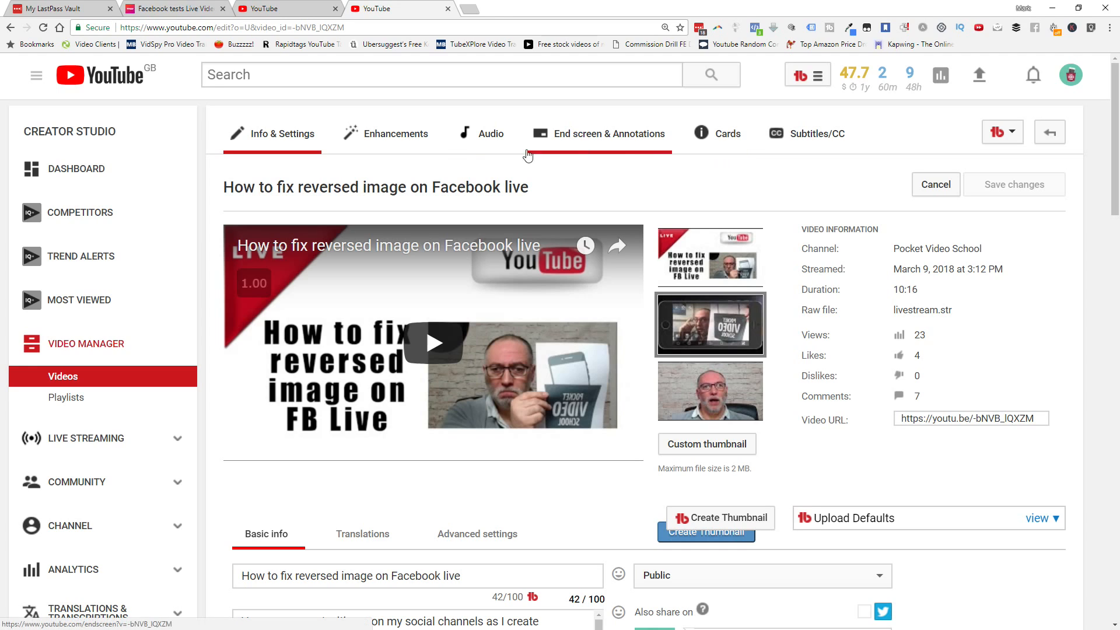
{"action": "left_click", "coordinate": [395, 136]}
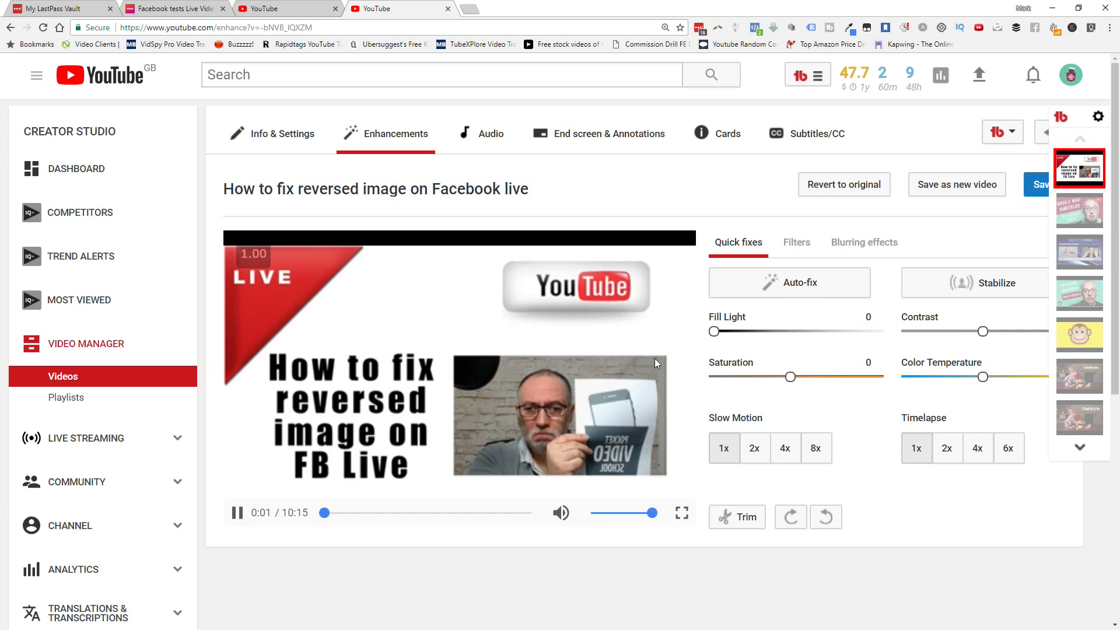
{"action": "scroll", "coordinate": [552, 419], "scroll_direction": "down", "scroll_amount": 2}
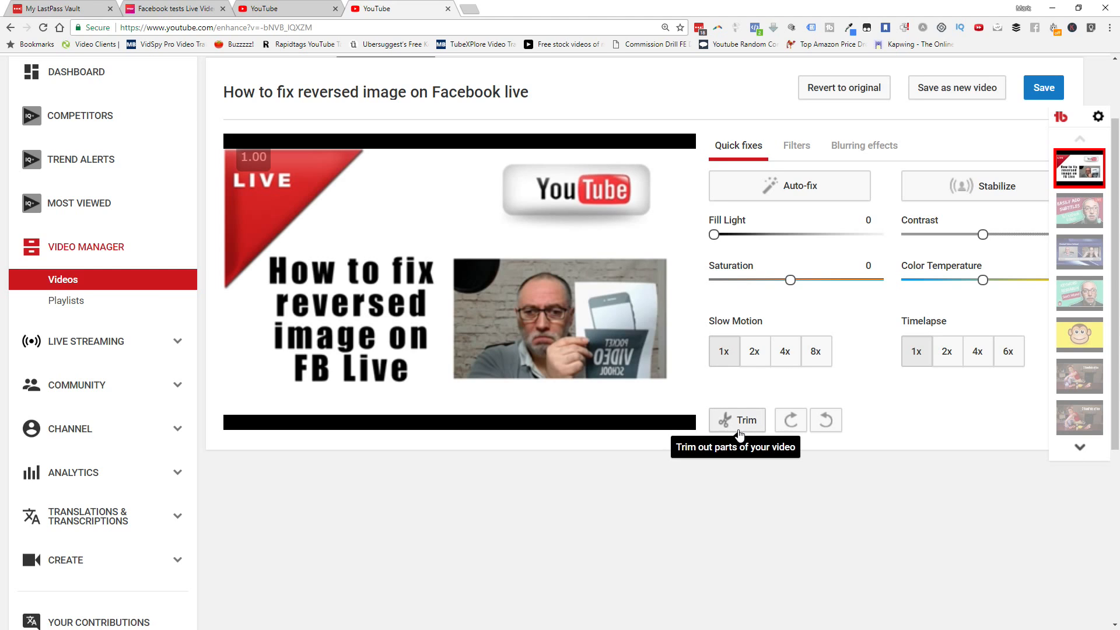
{"action": "left_click", "coordinate": [743, 426]}
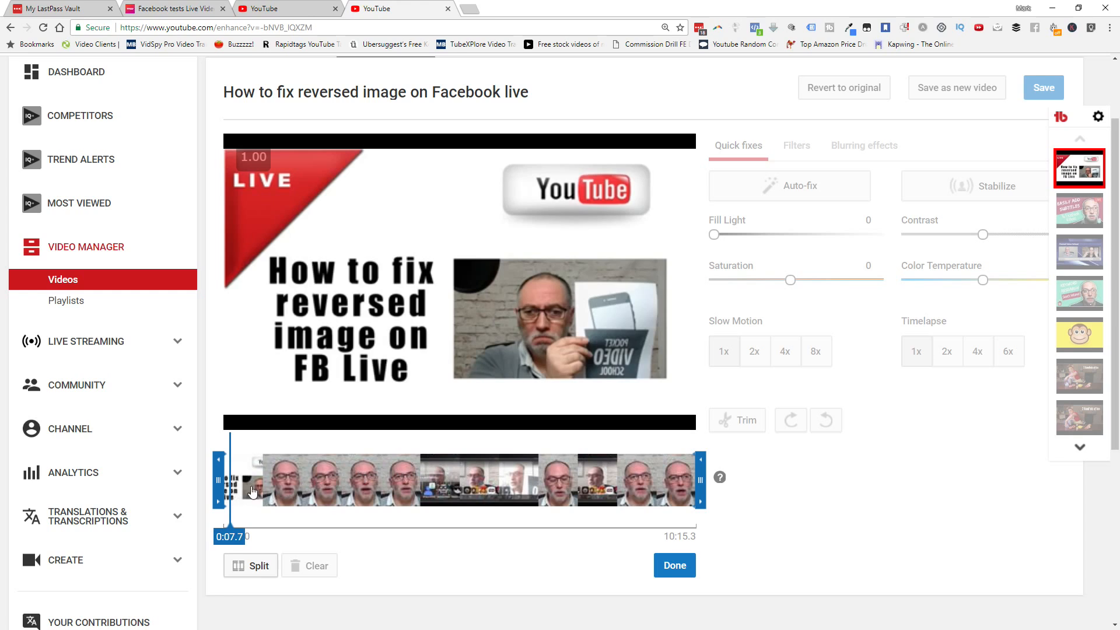
{"action": "mouse_move", "coordinate": [296, 394]}
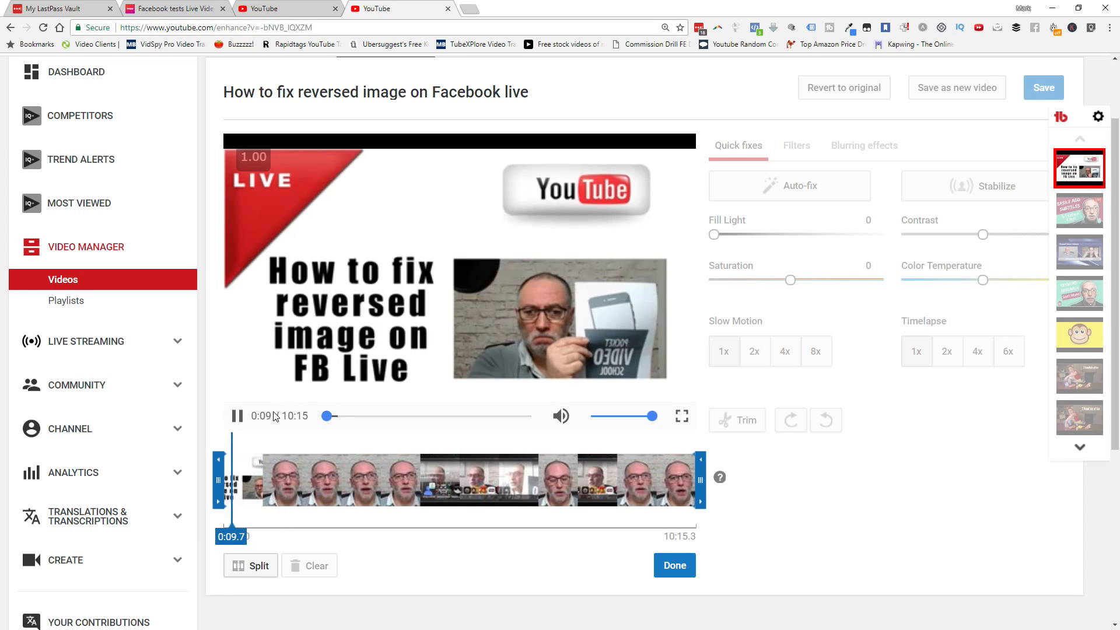
{"action": "left_click", "coordinate": [237, 416]}
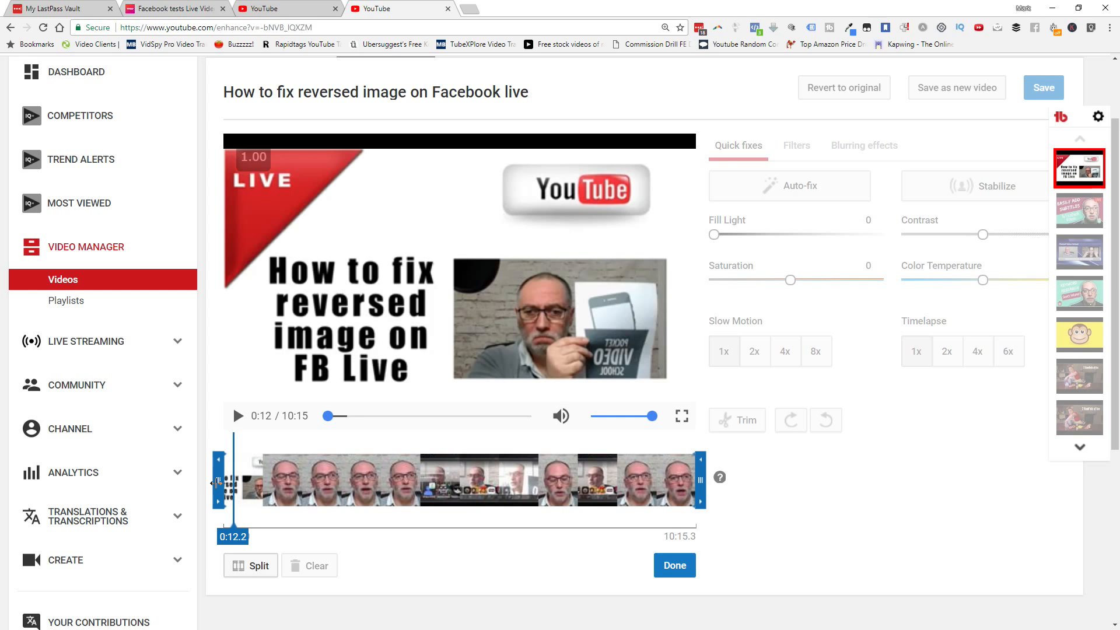
Step: Cut off the video's opening so it starts at 0:38.7, and confirm the trim
{"action": "left_click_drag", "start_coordinate": [215, 483], "coordinate": [241, 483]}
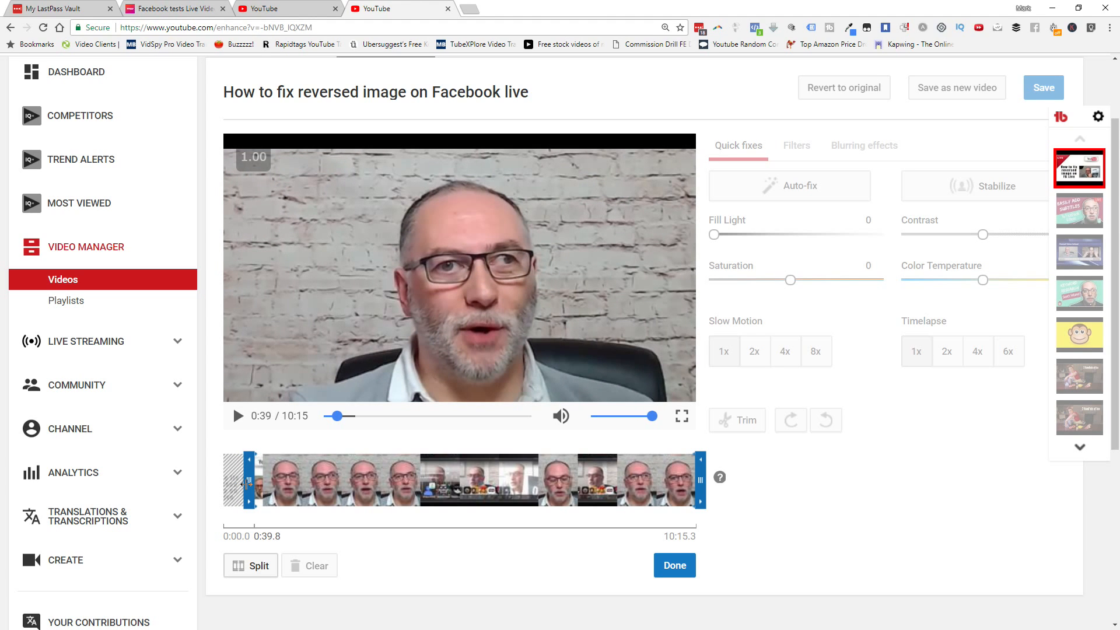
{"action": "left_click_drag", "start_coordinate": [242, 483], "coordinate": [241, 484]}
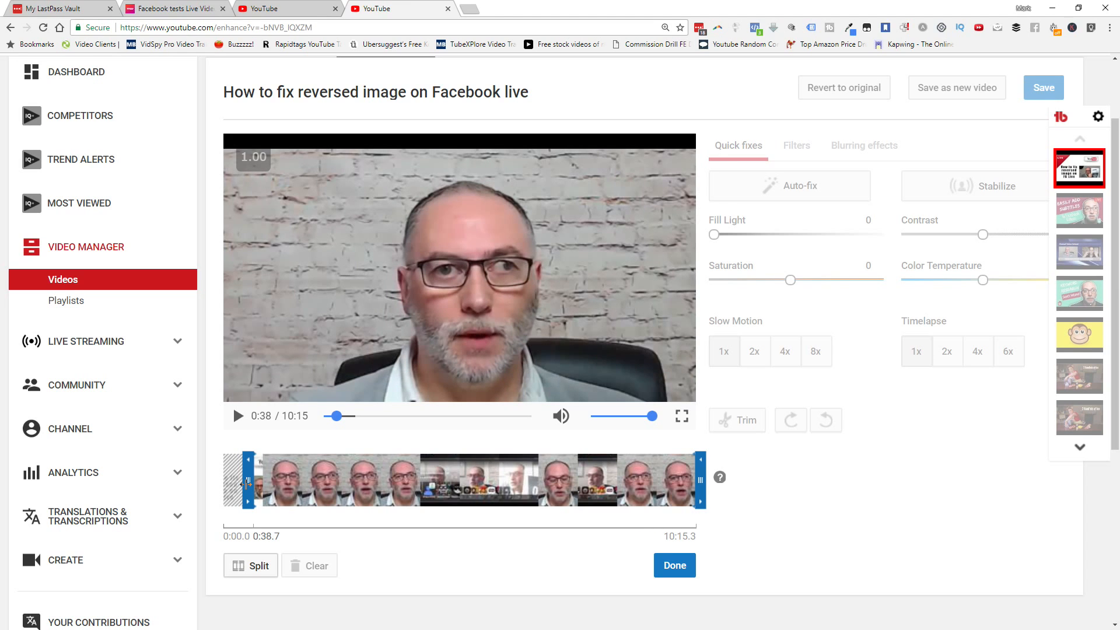
{"action": "left_click_drag", "start_coordinate": [242, 484], "coordinate": [239, 487]}
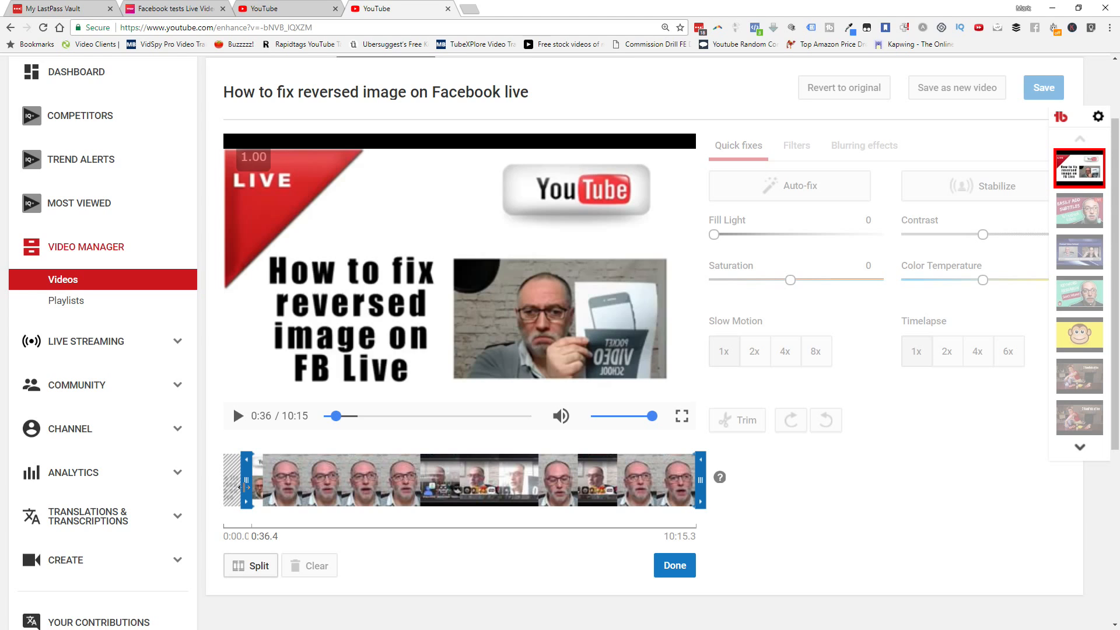
{"action": "left_click_drag", "start_coordinate": [240, 487], "coordinate": [240, 486]}
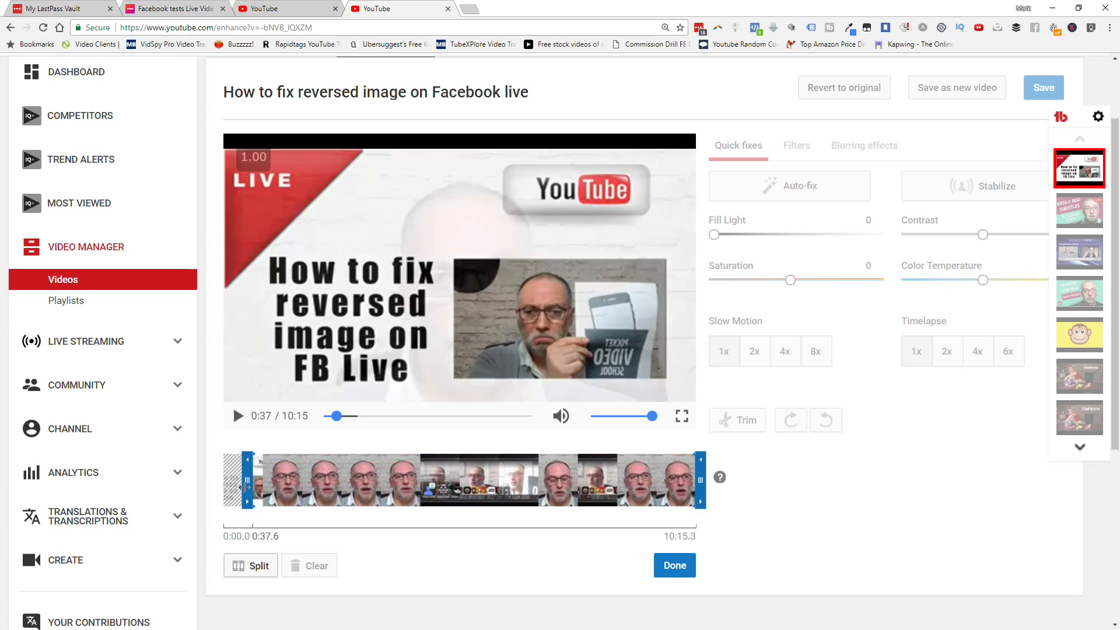
{"action": "left_click_drag", "start_coordinate": [240, 487], "coordinate": [241, 487]}
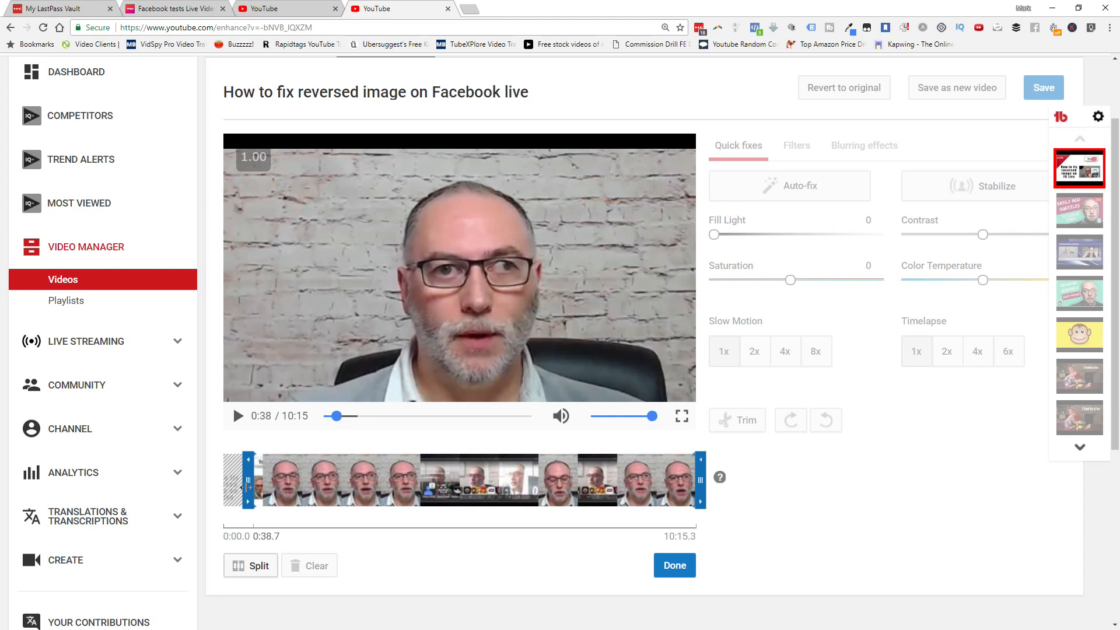
{"action": "left_click", "coordinate": [246, 488]}
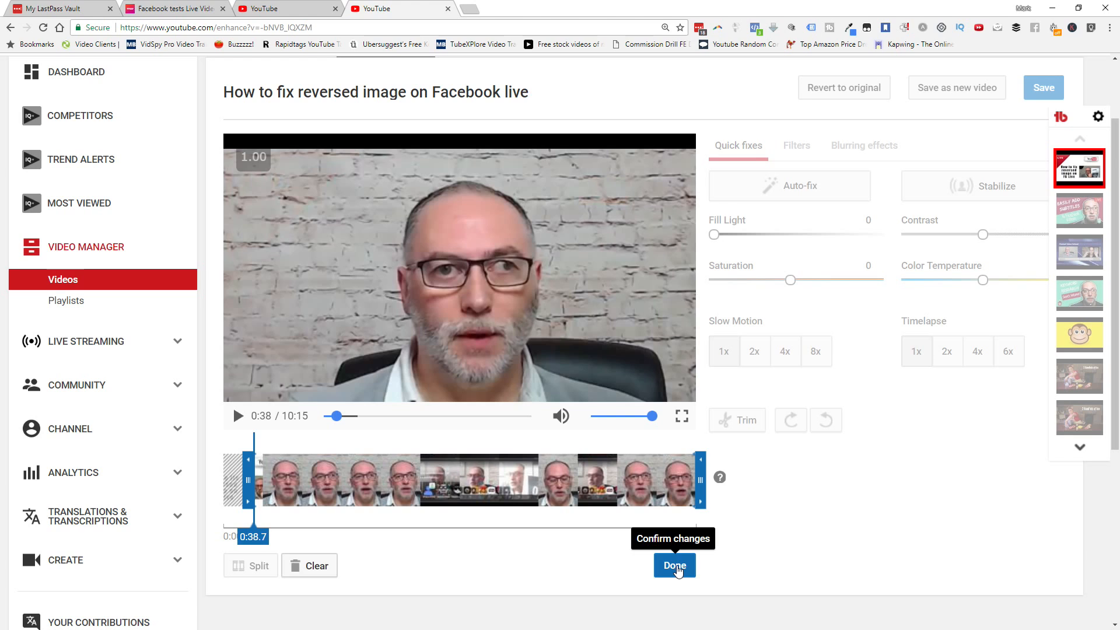
{"action": "left_click", "coordinate": [677, 569]}
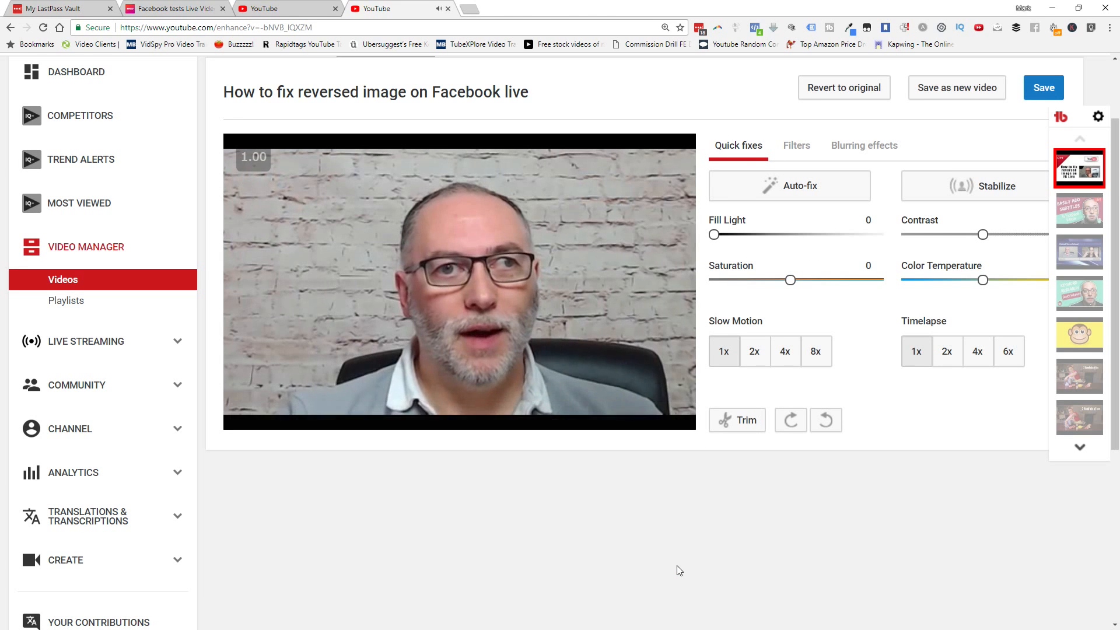
Step: Pause the trimmed video's preview and rewind it to the start
{"action": "mouse_move", "coordinate": [263, 386]}
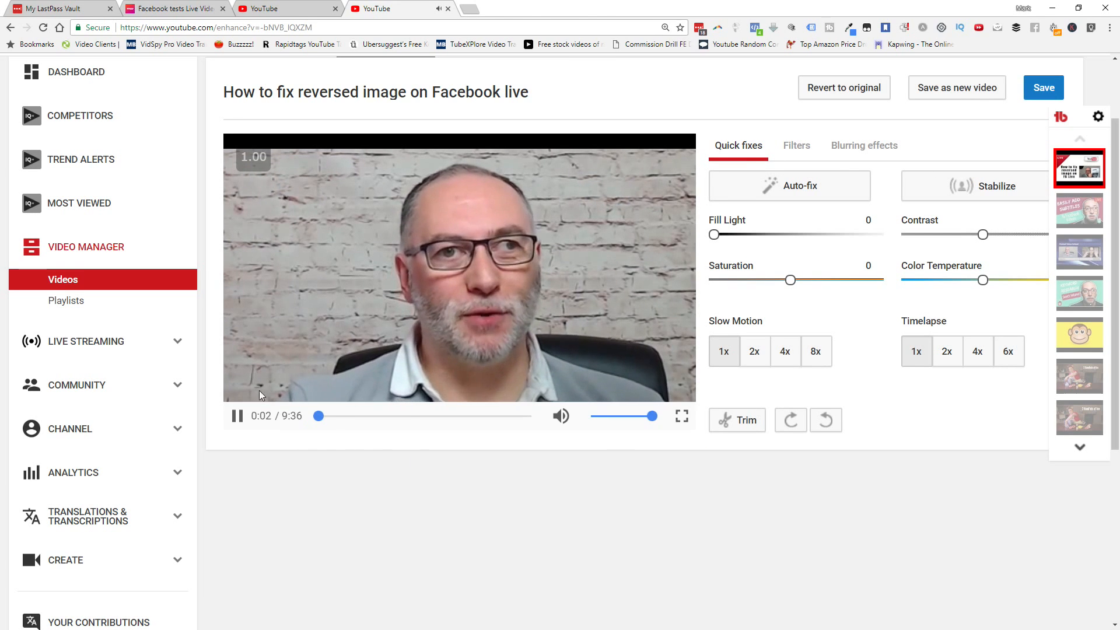
{"action": "left_click", "coordinate": [238, 419]}
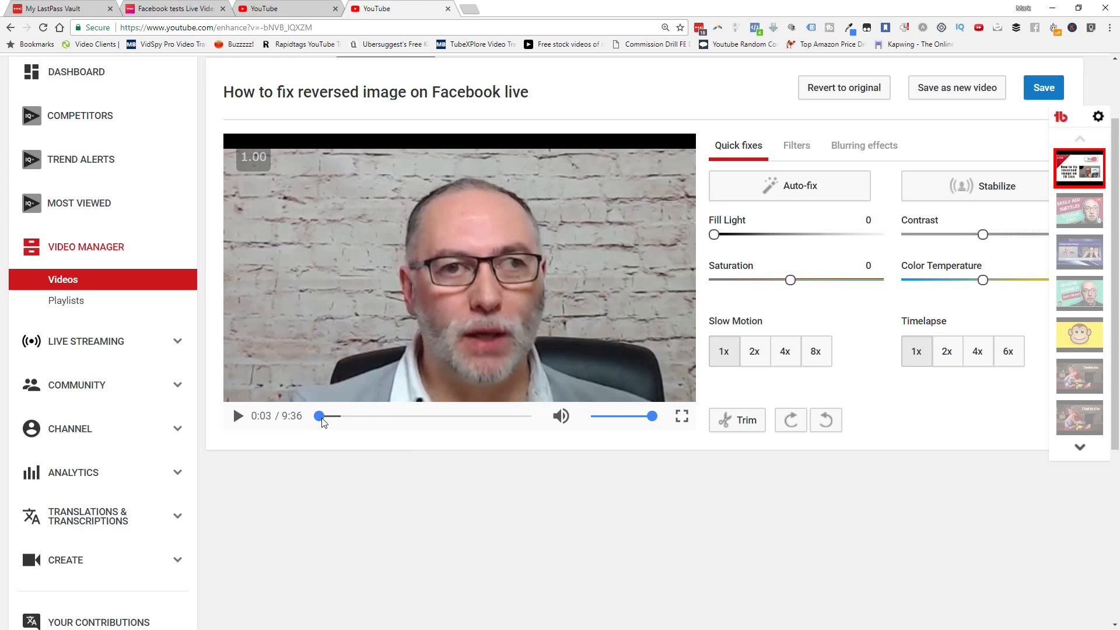
{"action": "left_click_drag", "start_coordinate": [319, 418], "coordinate": [302, 419]}
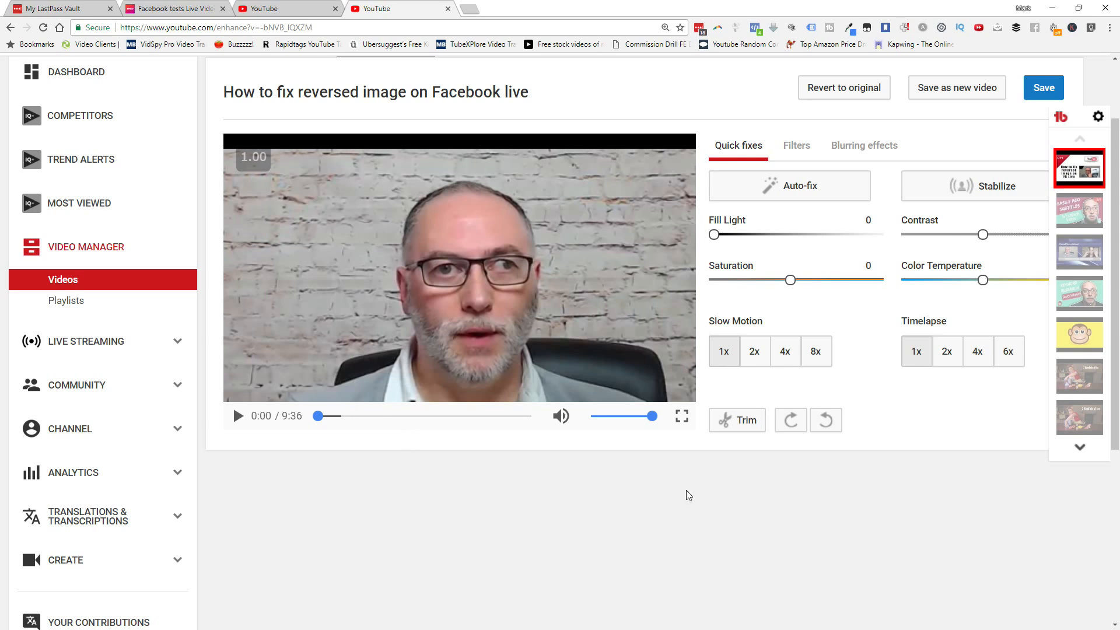
Step: Reopen the trim editor and split the clip at 4:15.2, where the phone demonstration begins
{"action": "left_click", "coordinate": [739, 422]}
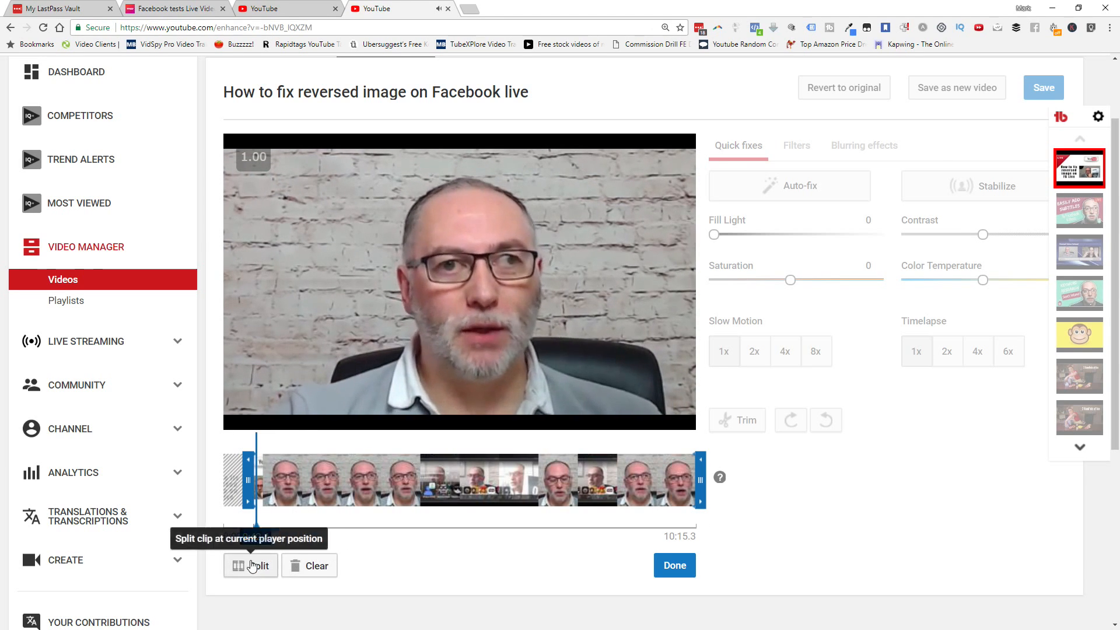
{"action": "left_click", "coordinate": [245, 419]}
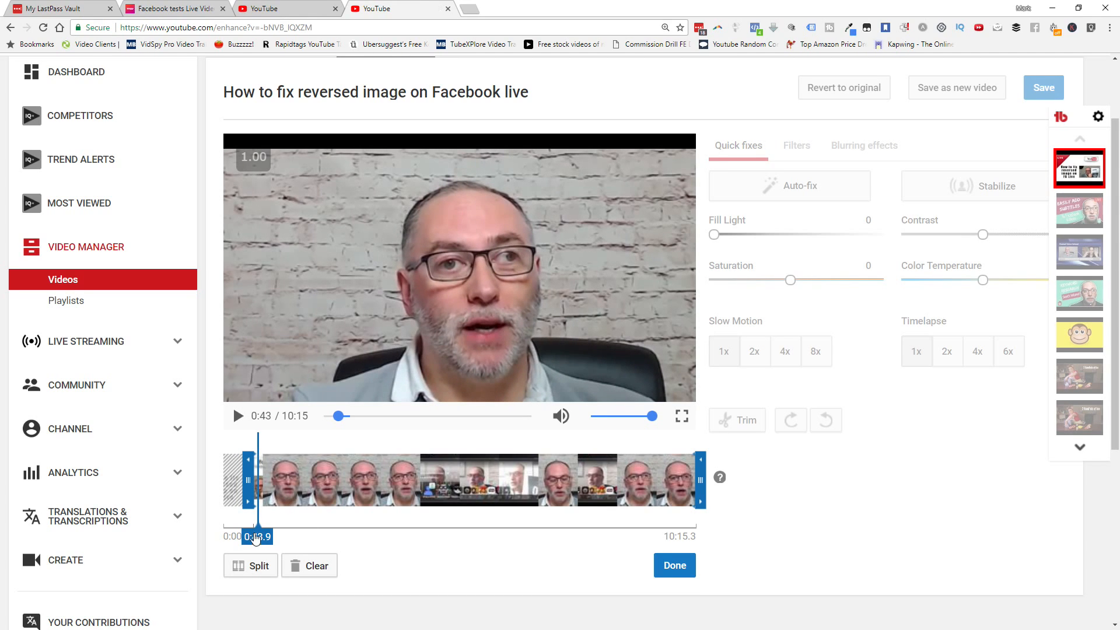
{"action": "left_click", "coordinate": [288, 502]}
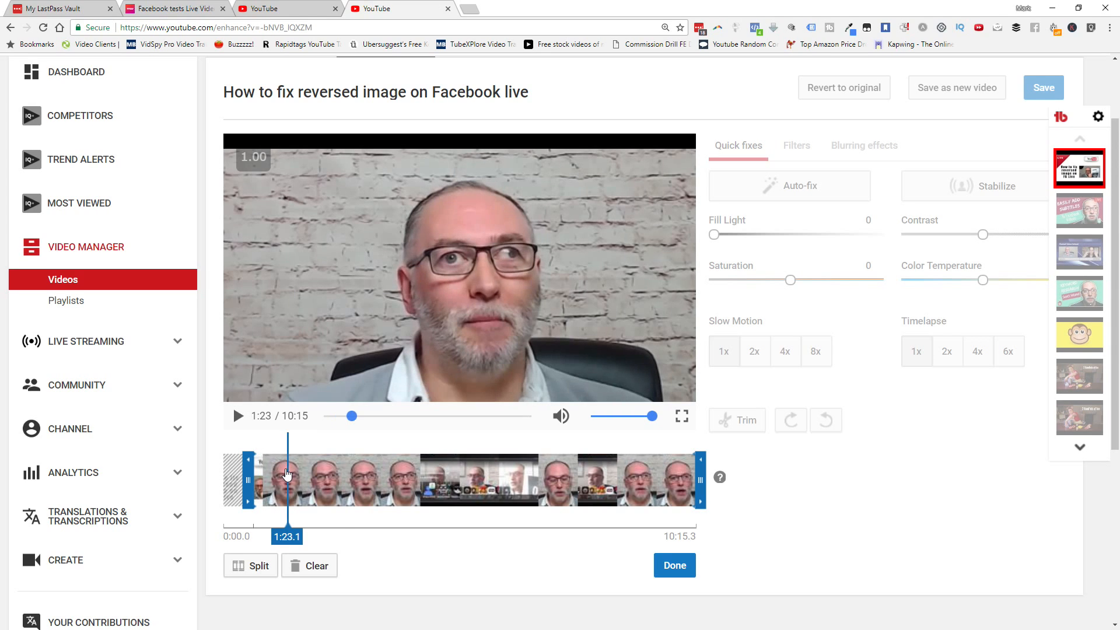
{"action": "left_click", "coordinate": [330, 478]}
{"action": "left_click", "coordinate": [413, 485]}
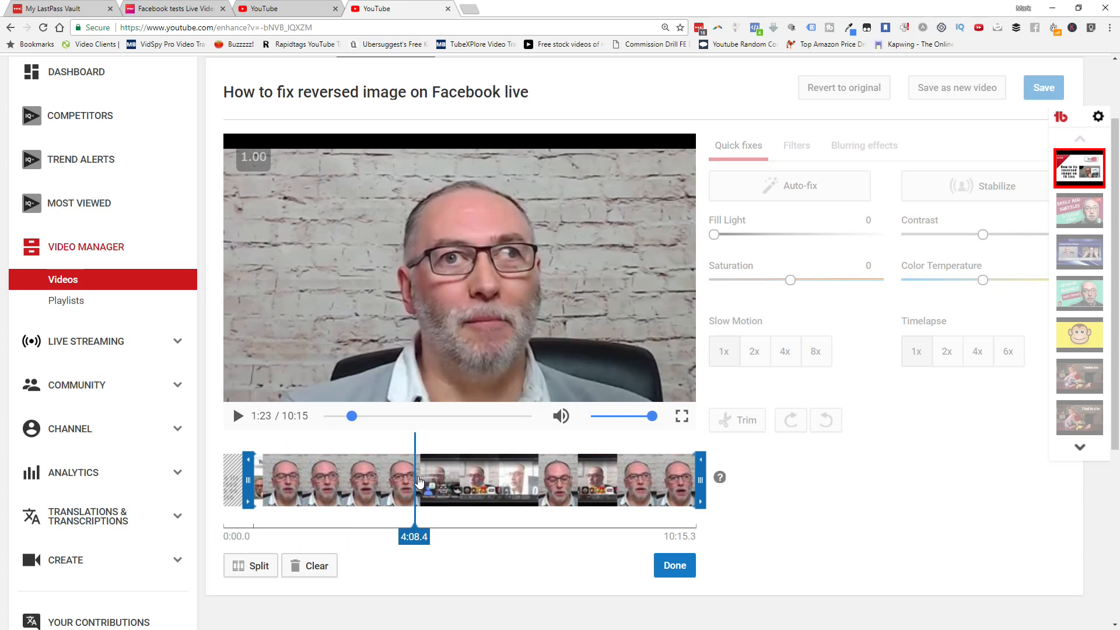
{"action": "left_click", "coordinate": [419, 484]}
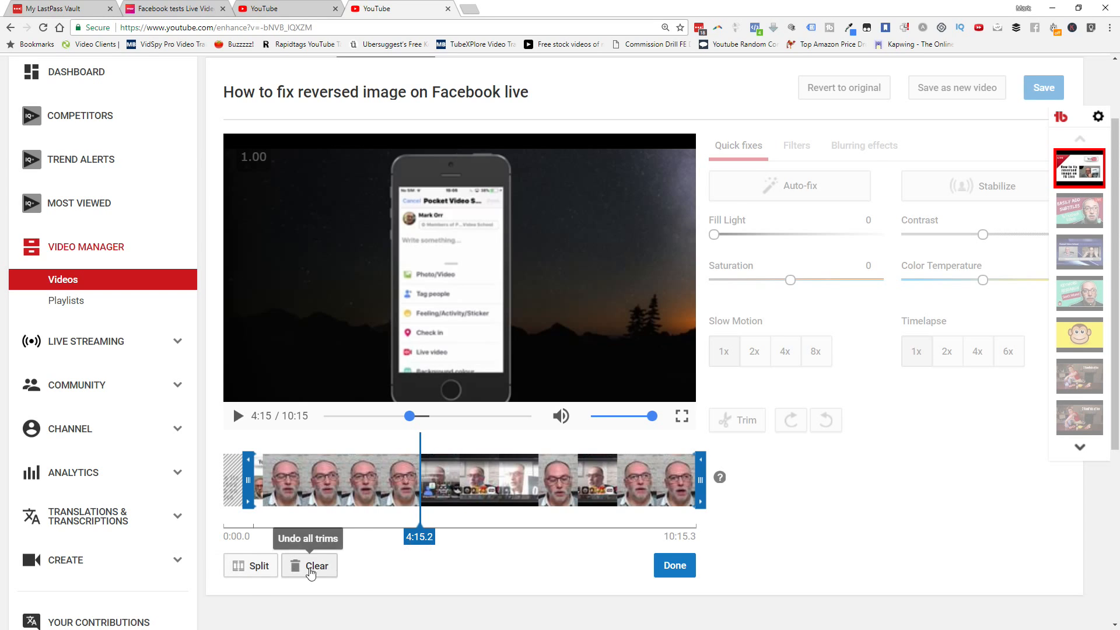
{"action": "left_click", "coordinate": [255, 569]}
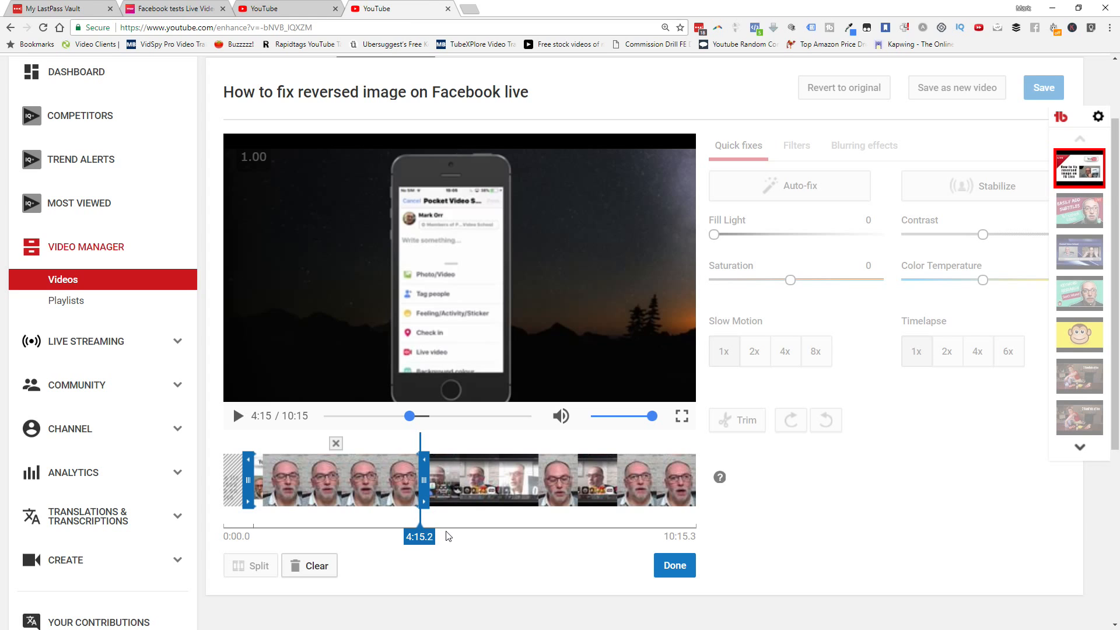
Step: Cut out the phone demonstration by moving the second segment's start to 6:54.8, confirm the trim and pause the preview
{"action": "left_click", "coordinate": [461, 447]}
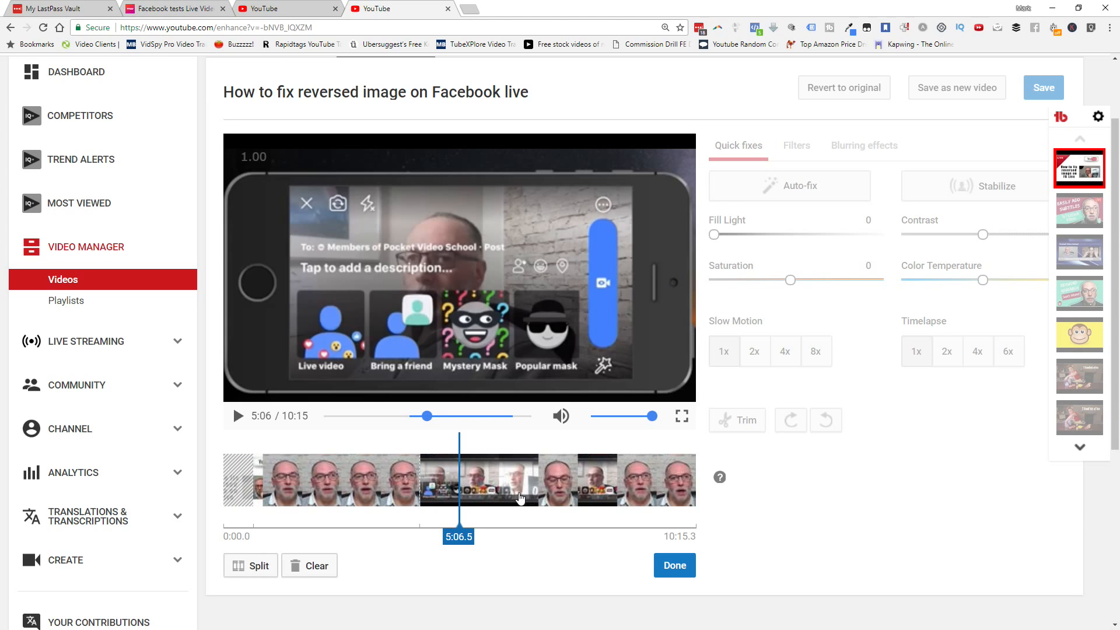
{"action": "left_click", "coordinate": [419, 499]}
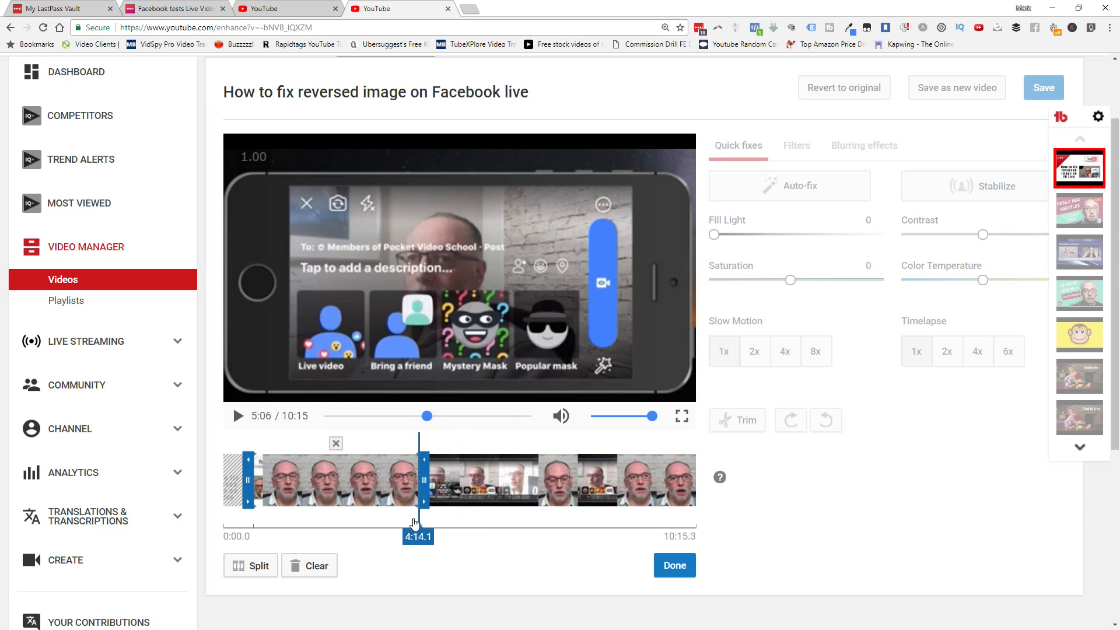
{"action": "left_click", "coordinate": [430, 488]}
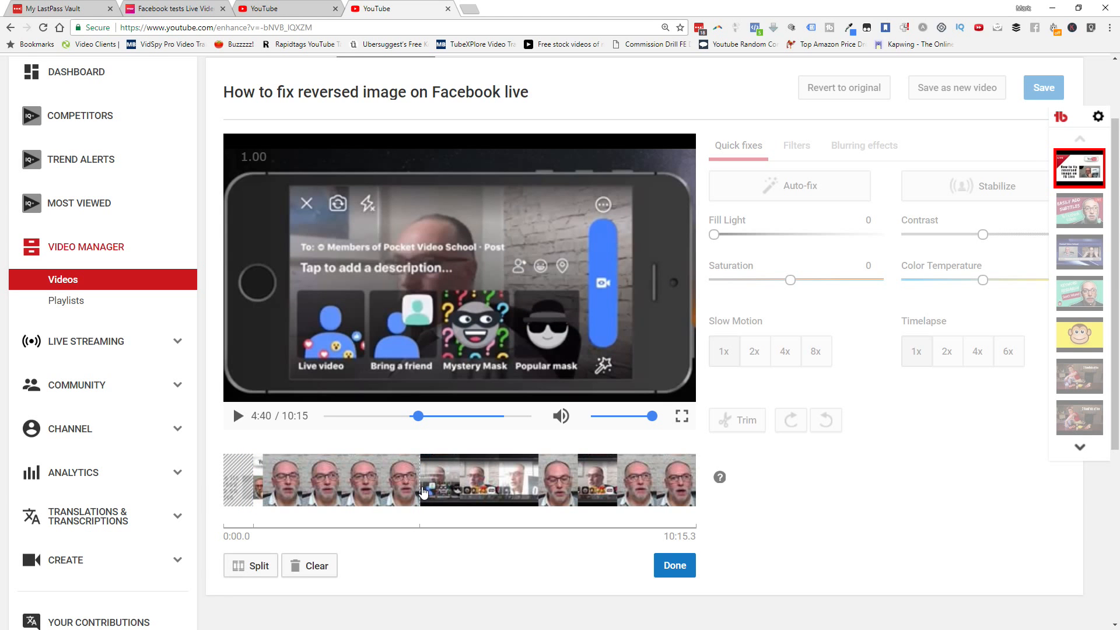
{"action": "left_click", "coordinate": [423, 492]}
{"action": "left_click_drag", "start_coordinate": [423, 492], "coordinate": [536, 496]}
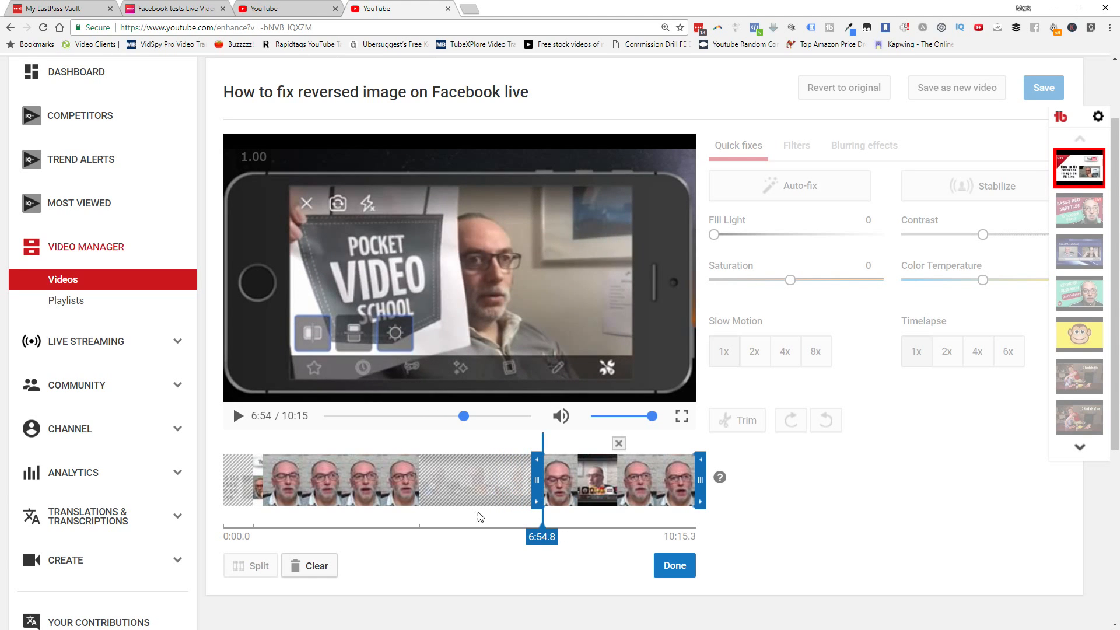
{"action": "left_click", "coordinate": [674, 566]}
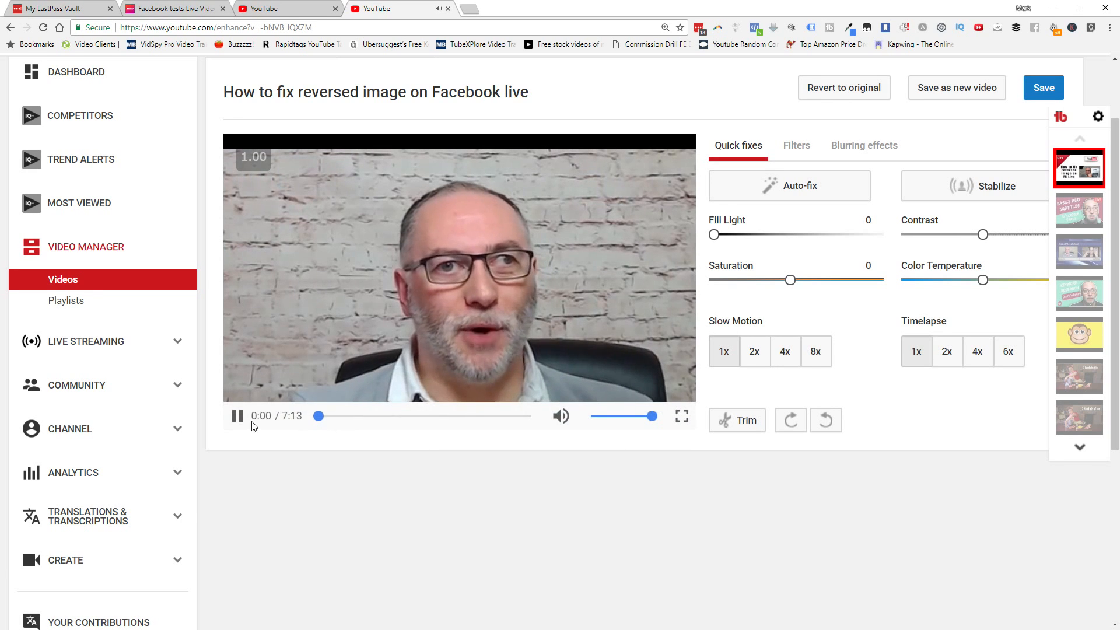
{"action": "left_click", "coordinate": [238, 416]}
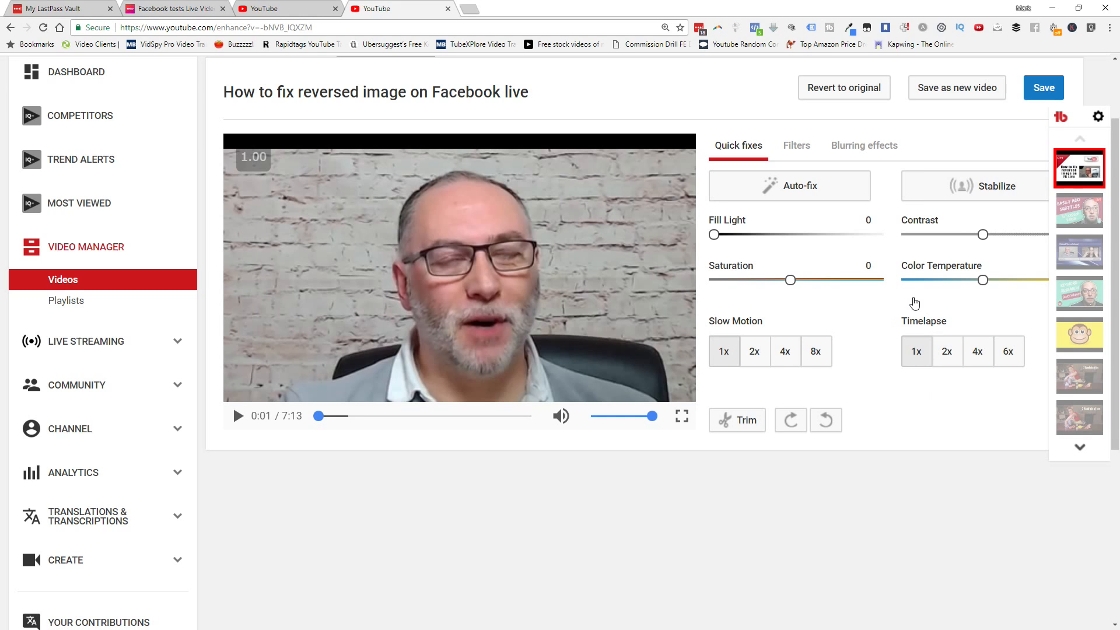
Step: Try shifting the color temperature almost fully to the blue end, and return it to neutral
{"action": "left_click_drag", "start_coordinate": [983, 284], "coordinate": [850, 310]}
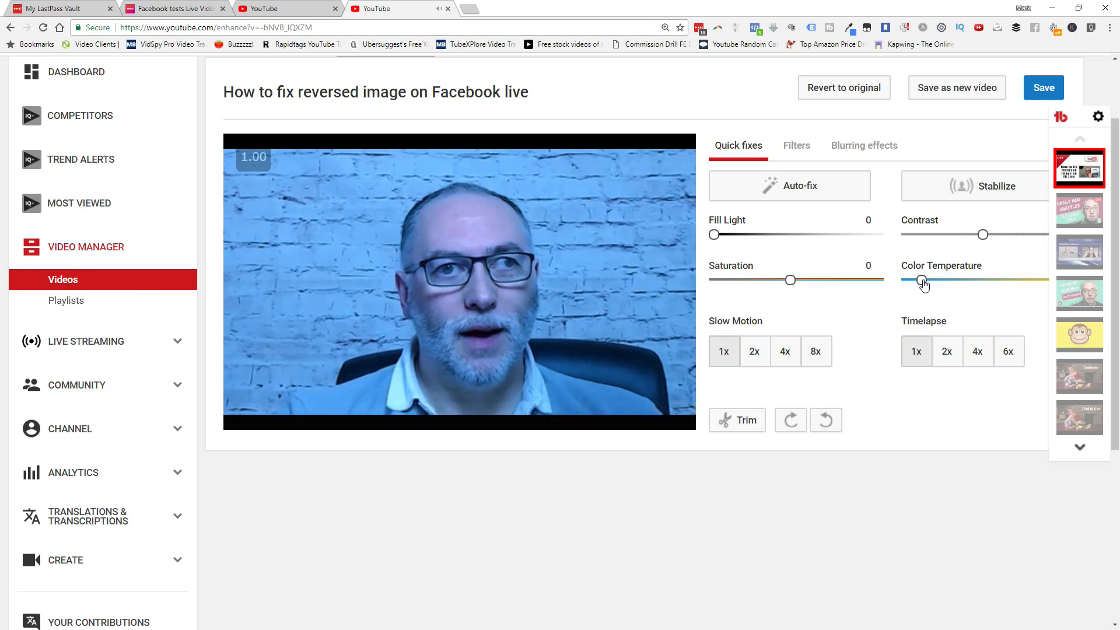
{"action": "left_click_drag", "start_coordinate": [923, 280], "coordinate": [907, 280]}
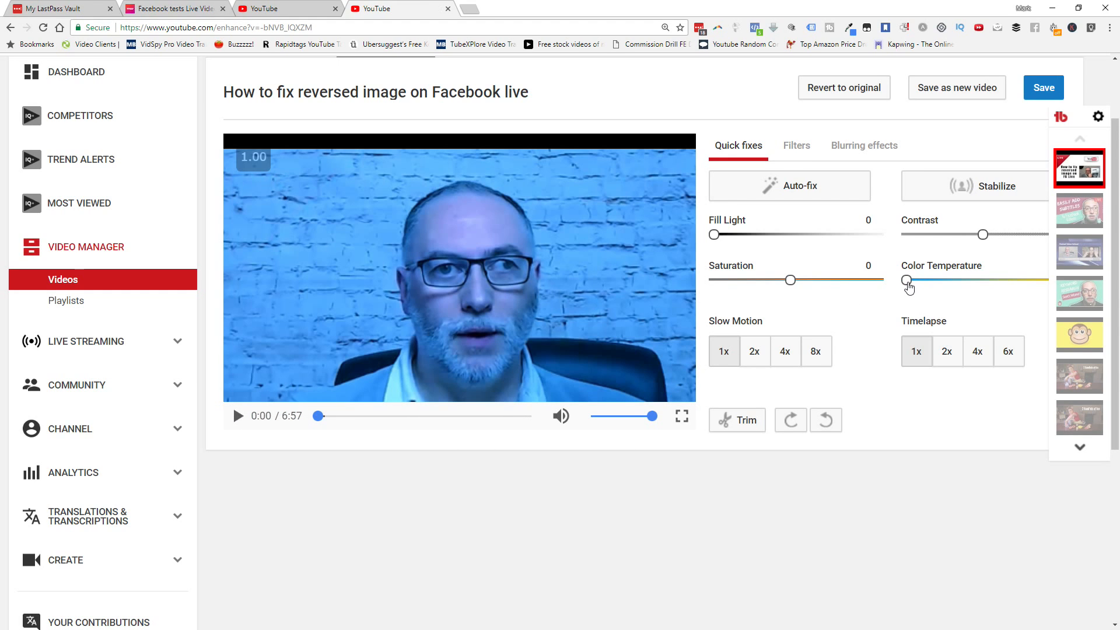
{"action": "left_click_drag", "start_coordinate": [908, 282], "coordinate": [984, 285]}
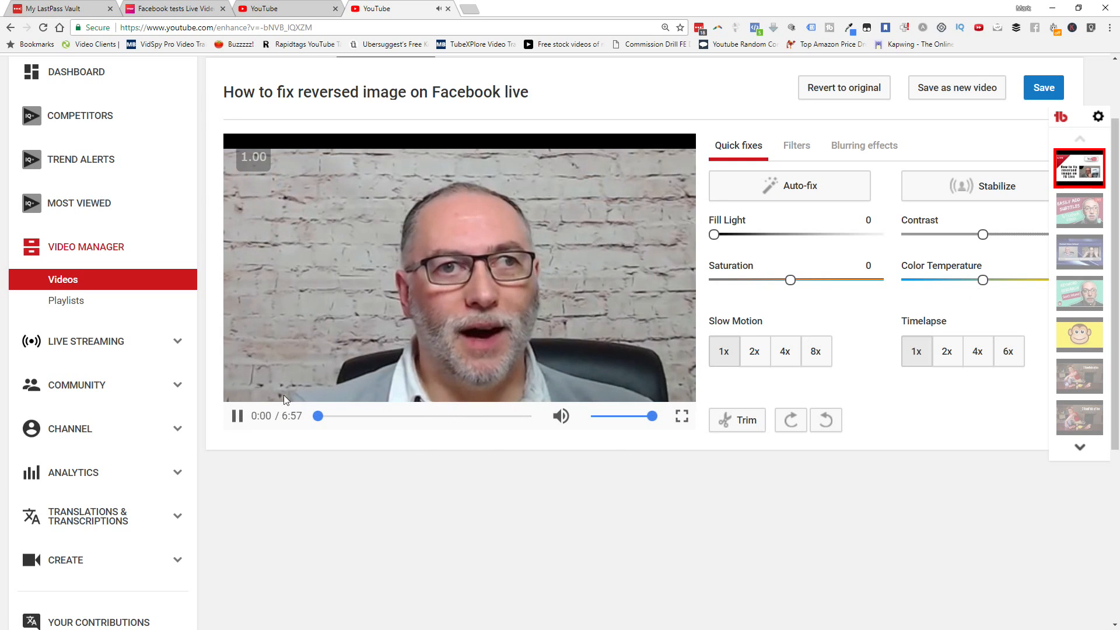
Step: Pause the preview and save the edits in place over the current video, accepting the processing notice
{"action": "left_click", "coordinate": [237, 416]}
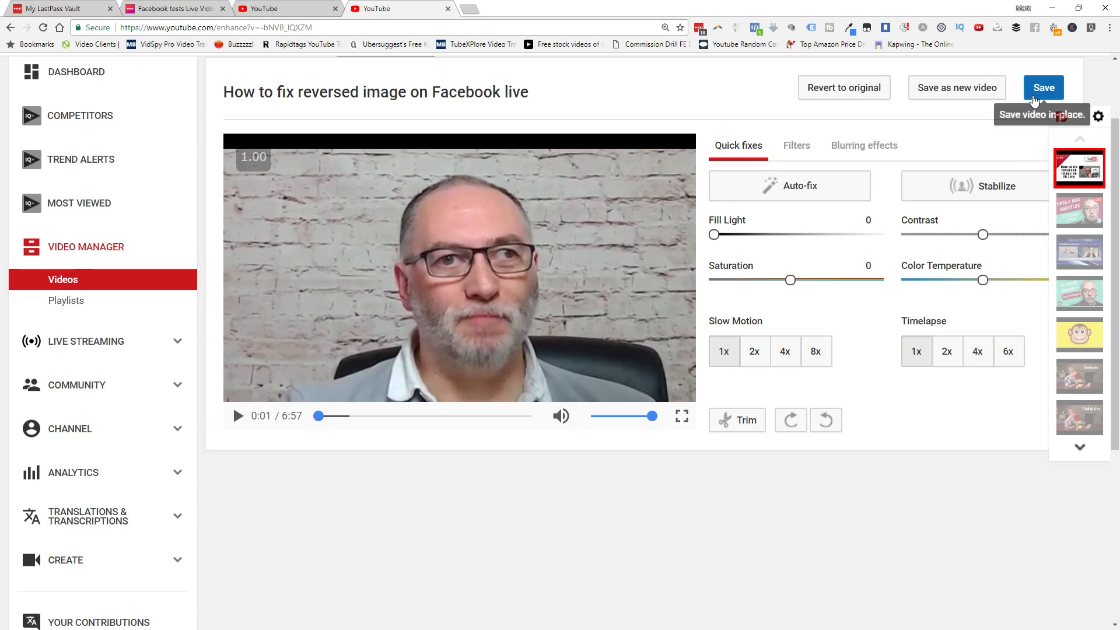
{"action": "left_click", "coordinate": [1038, 97]}
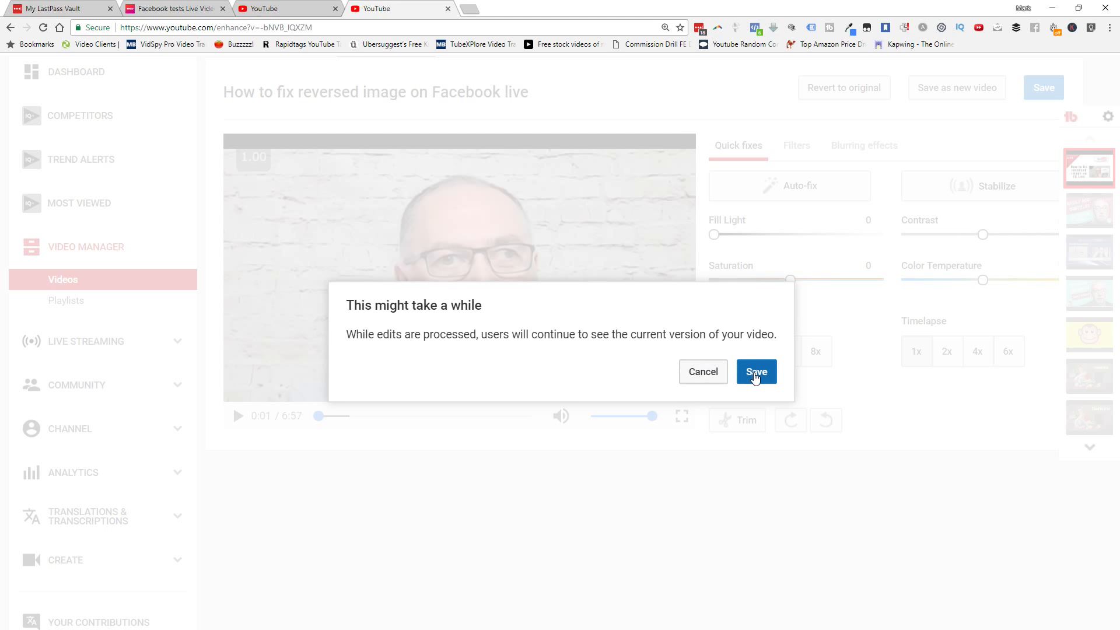
{"action": "left_click", "coordinate": [756, 374]}
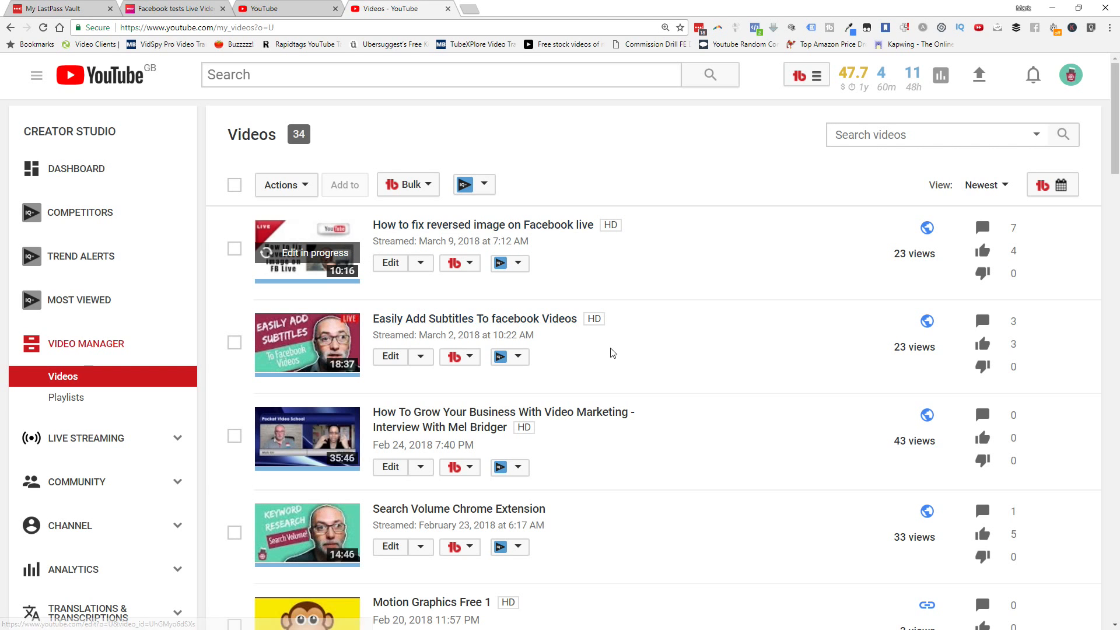
Step: Find "Video Hosting Using Facebook" in the video list, open its enhancements for editing and pause the preview
{"action": "scroll", "coordinate": [611, 351], "scroll_direction": "down", "scroll_amount": 8}
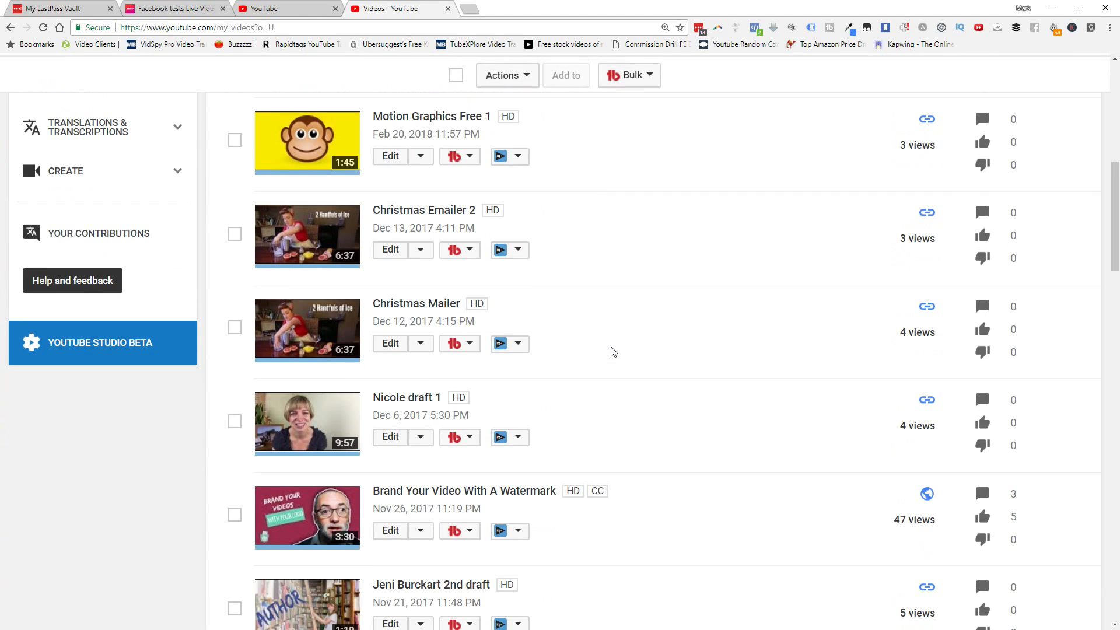
{"action": "scroll", "coordinate": [611, 350], "scroll_direction": "down", "scroll_amount": 6}
{"action": "scroll", "coordinate": [617, 351], "scroll_direction": "up", "scroll_amount": 2}
{"action": "scroll", "coordinate": [620, 350], "scroll_direction": "down", "scroll_amount": 2}
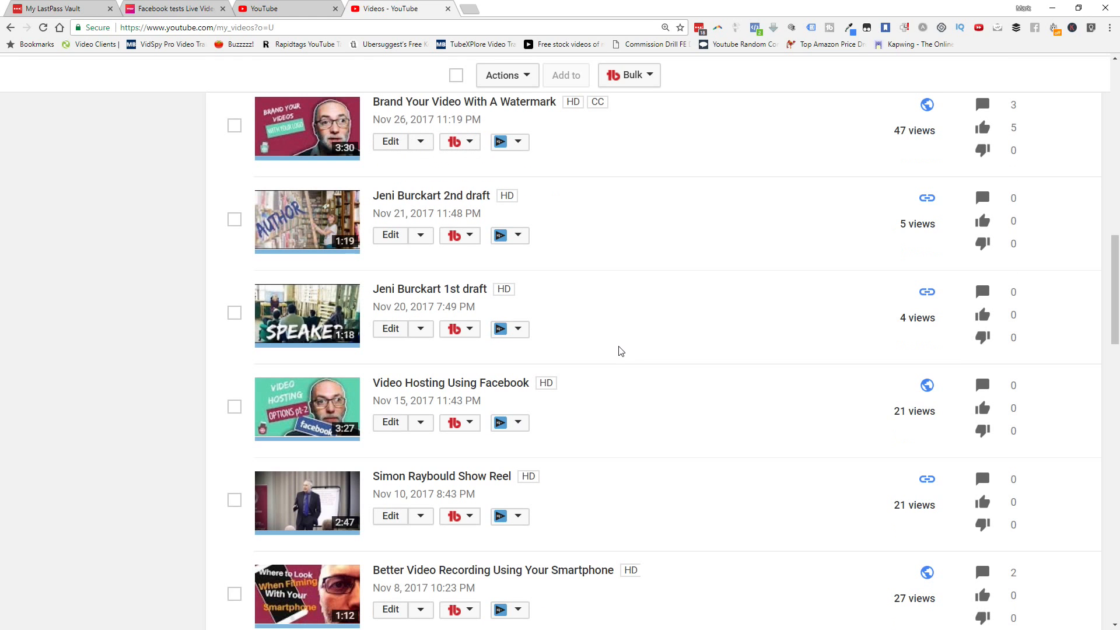
{"action": "scroll", "coordinate": [590, 347], "scroll_direction": "up", "scroll_amount": 2}
{"action": "scroll", "coordinate": [448, 390], "scroll_direction": "down", "scroll_amount": 2}
{"action": "left_click", "coordinate": [391, 429]}
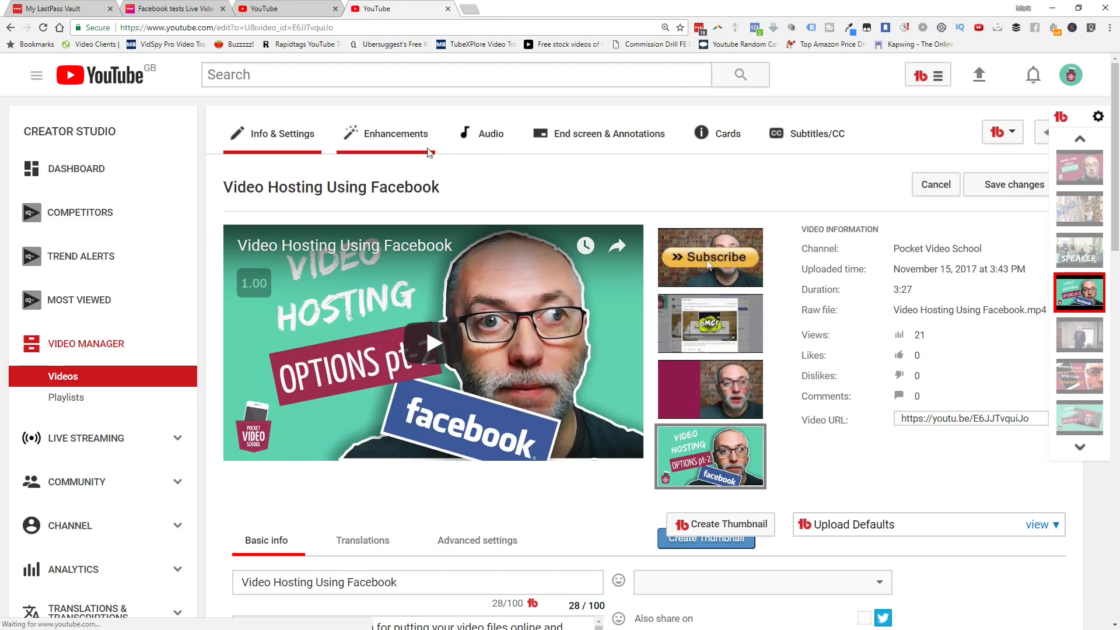
{"action": "left_click", "coordinate": [415, 140]}
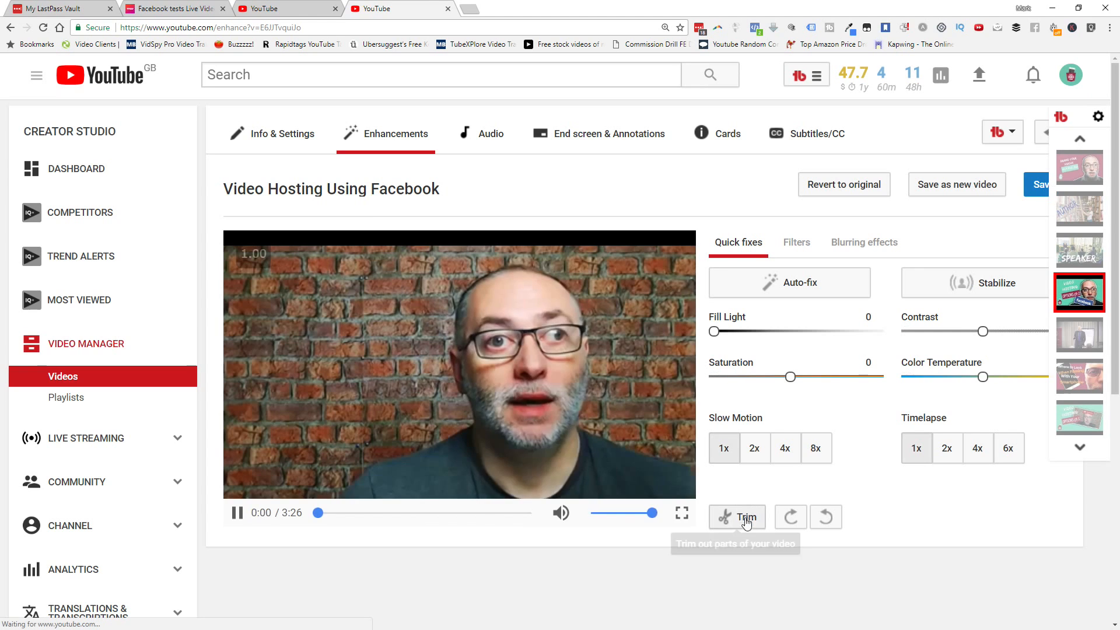
{"action": "left_click", "coordinate": [238, 515]}
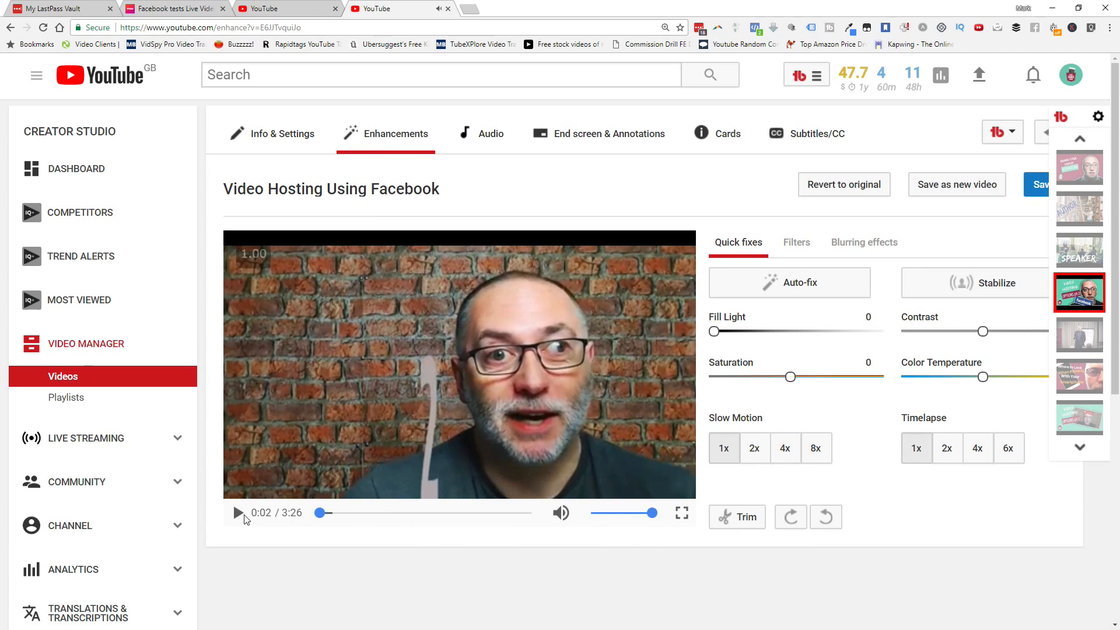